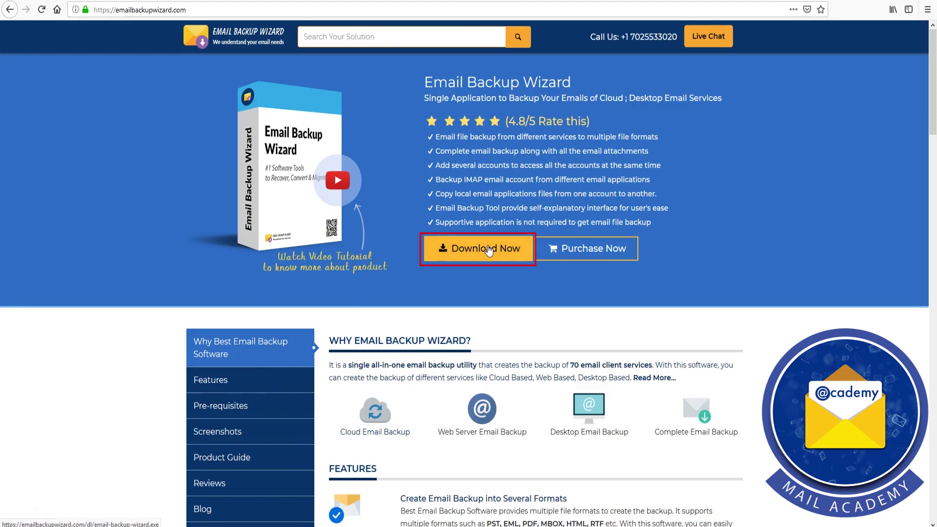
Download the Email Backup Wizard installer from emailbackupwizard.com's product page
left_click(489, 250)
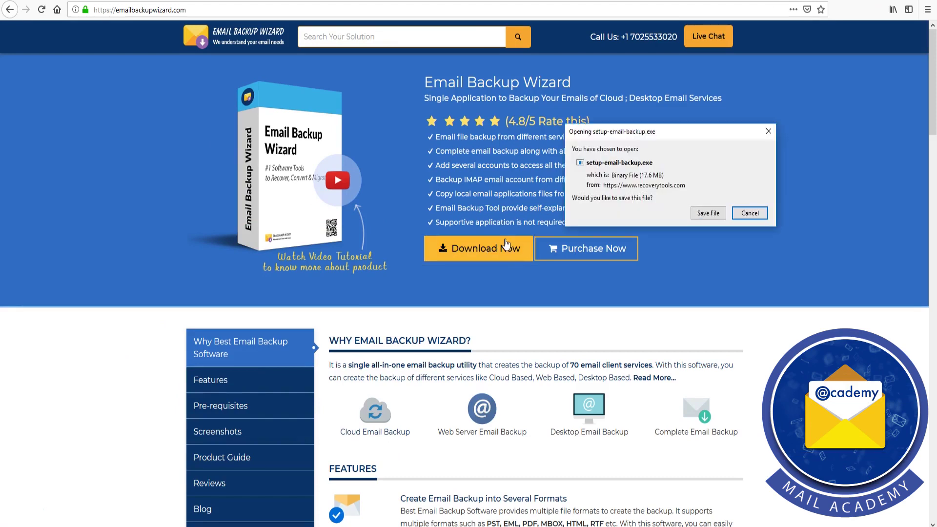
Save setup-email-backup(6).exe and launch it from Firefox's recent downloads list
left_click(708, 213)
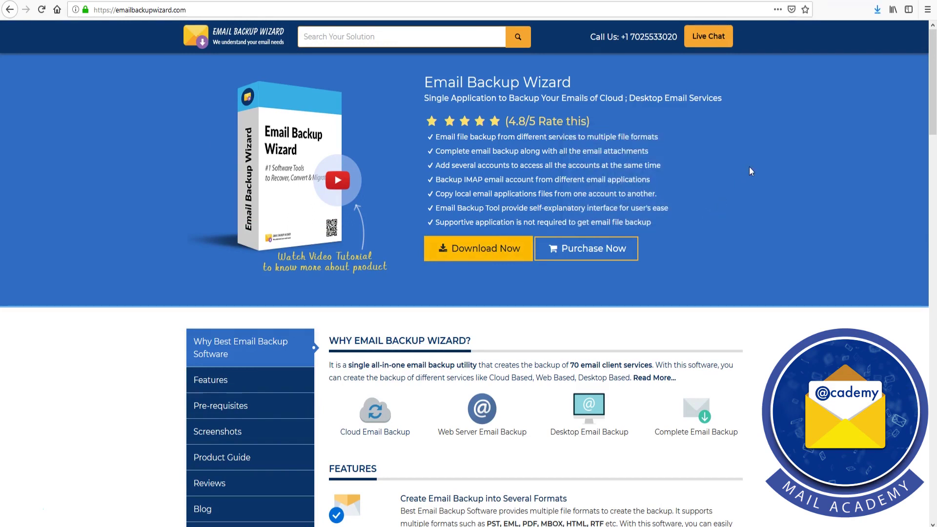
left_click(878, 10)
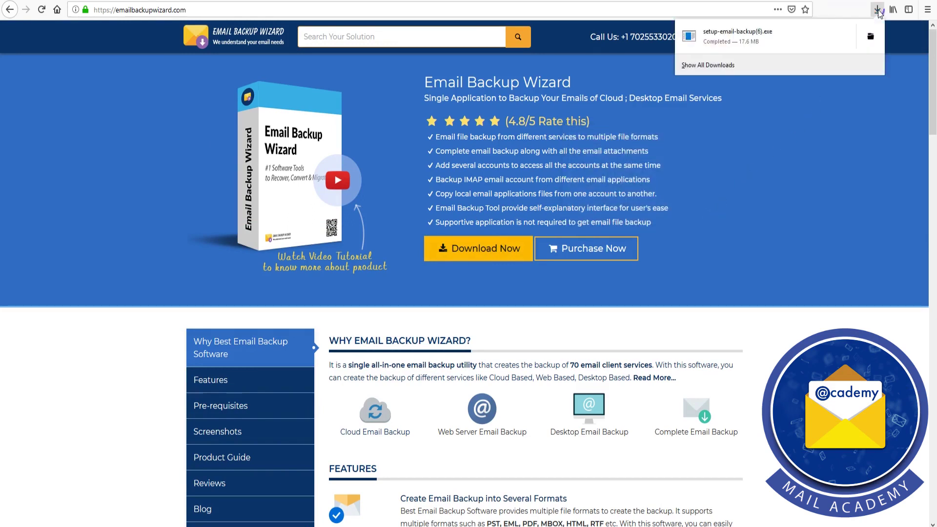
left_click(733, 43)
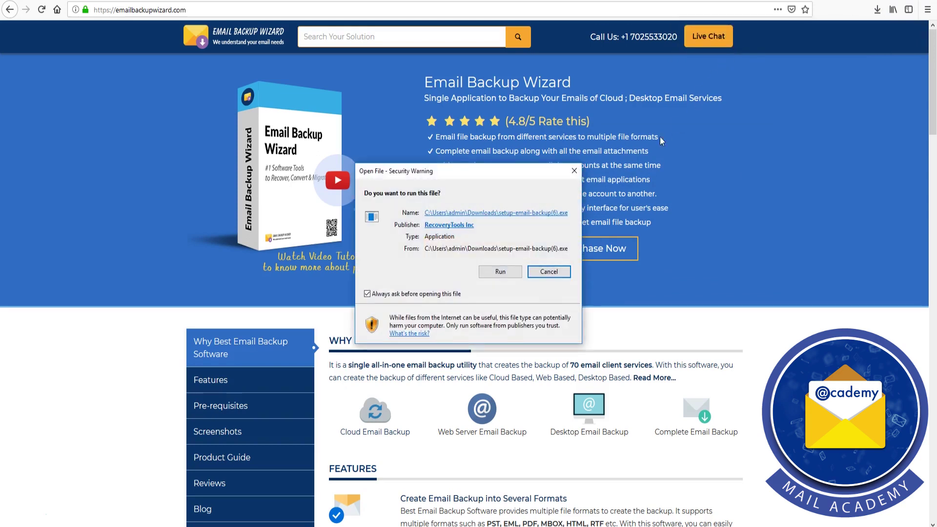
Install Email Backup Wizard in English to the default RecoveryTools folder with default tasks, then launch it
left_click(505, 274)
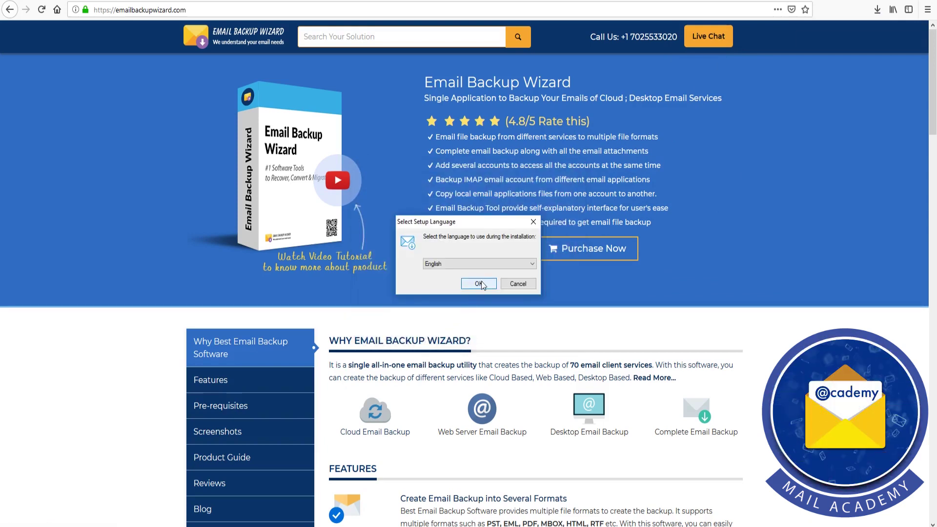
left_click(479, 283)
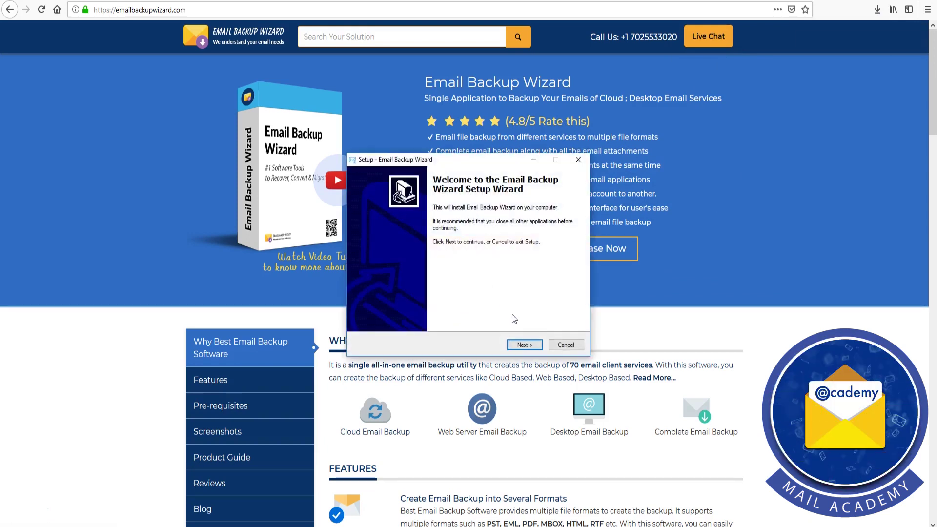
left_click(532, 345)
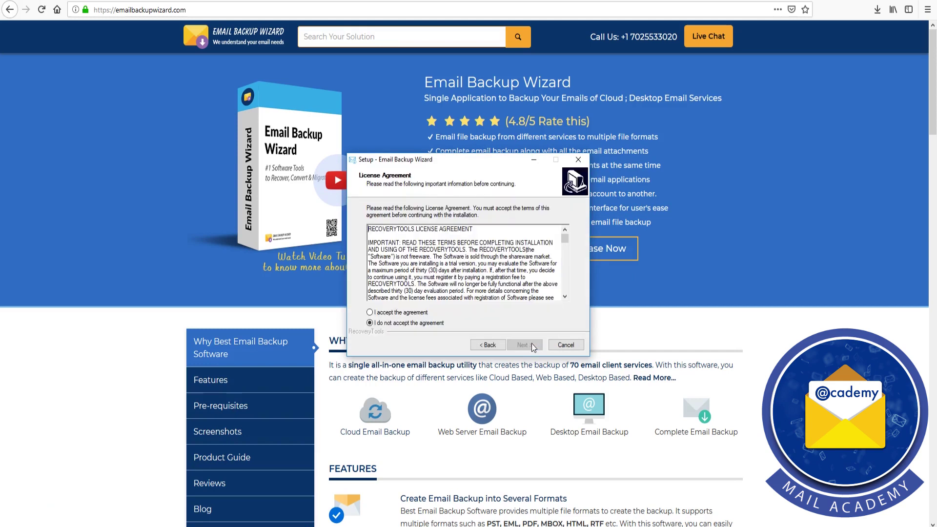
left_click(370, 312)
left_click(527, 347)
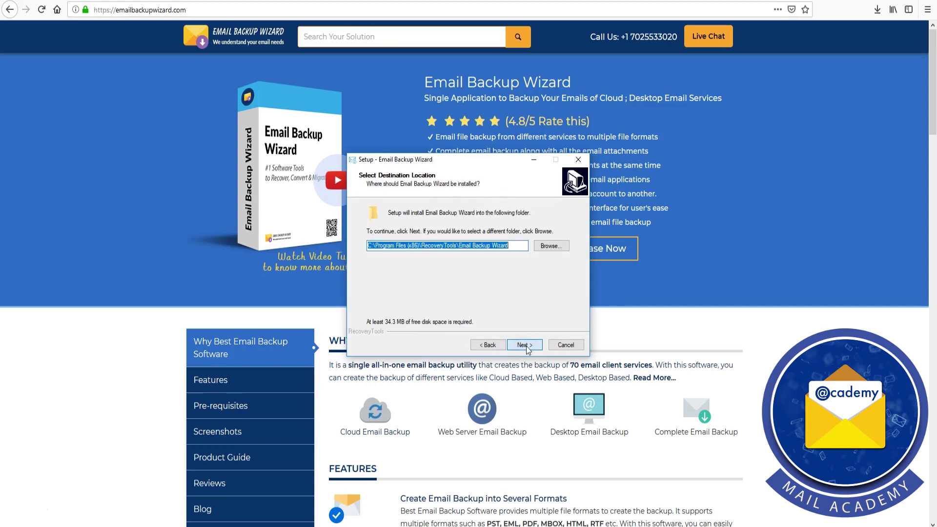
left_click(525, 345)
left_click(524, 345)
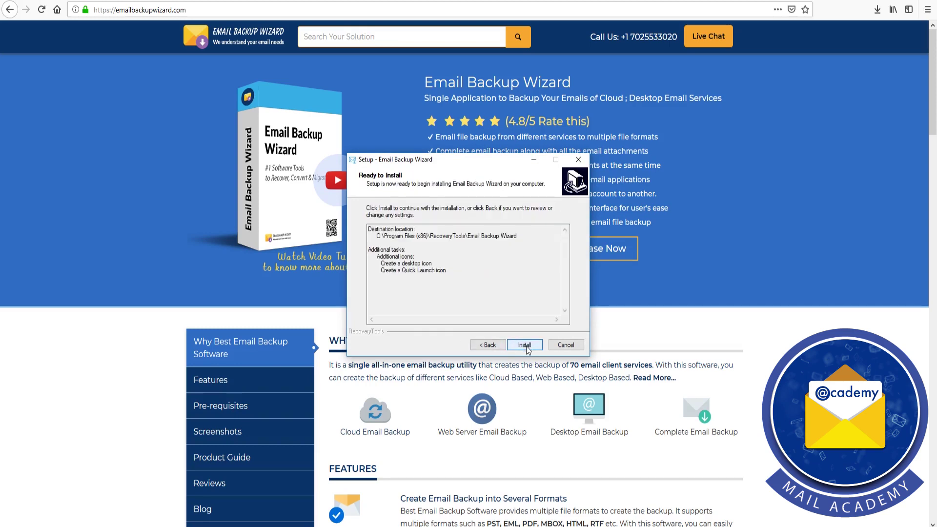
left_click(524, 345)
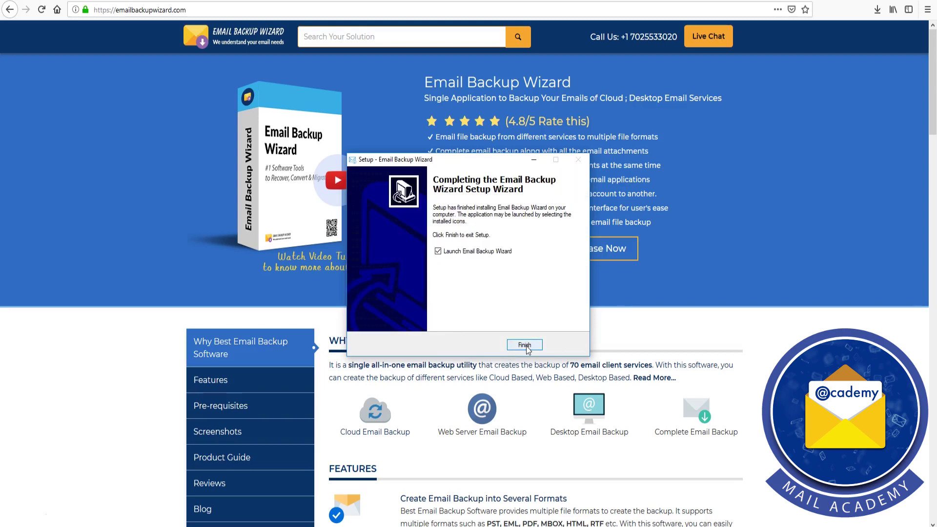
left_click(524, 345)
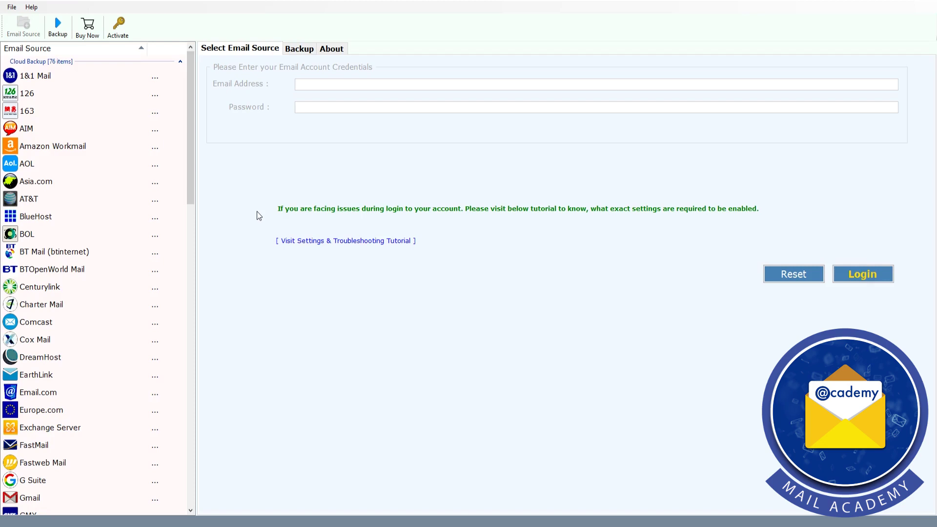
Select FastMail as the email source, enter the account address and password, and log in
left_click_drag(189, 186, 193, 259)
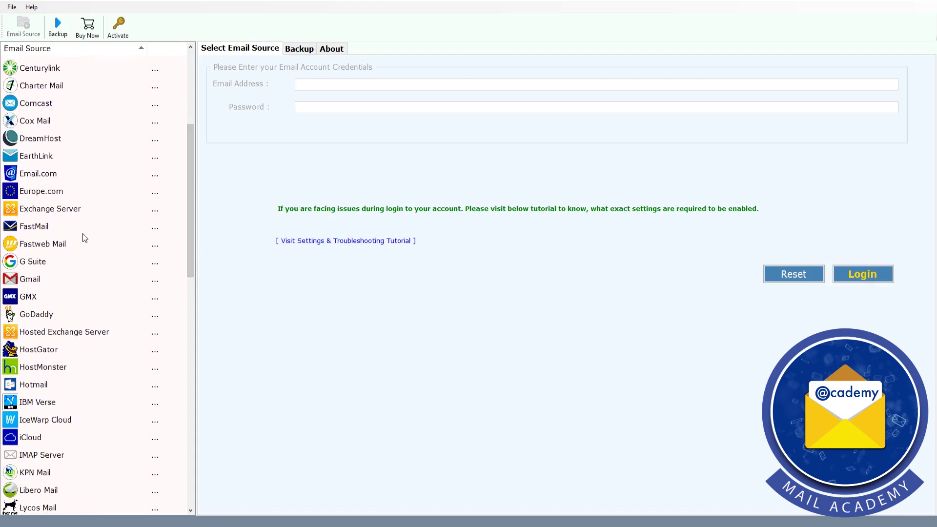
left_click(54, 229)
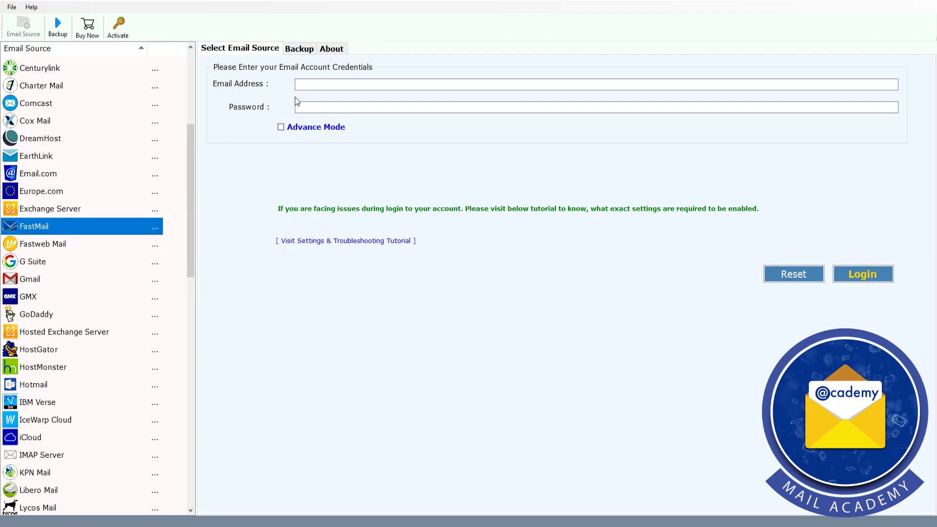
left_click(307, 86)
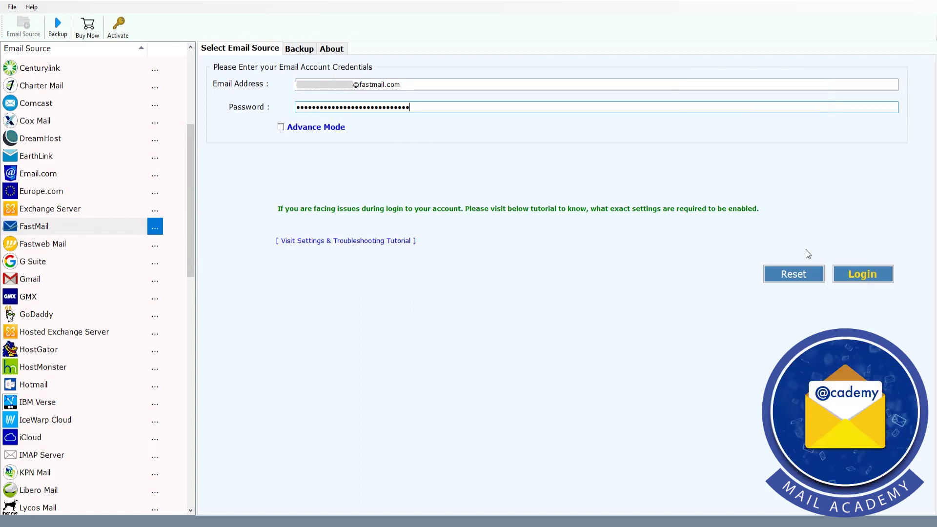
left_click(878, 275)
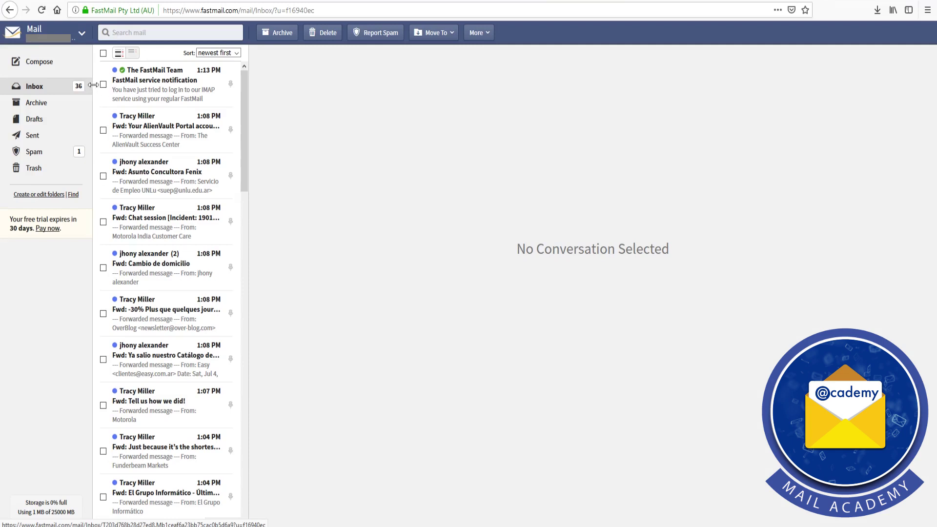
Go to FastMail's Settings and open the Password & Security page
left_click(82, 34)
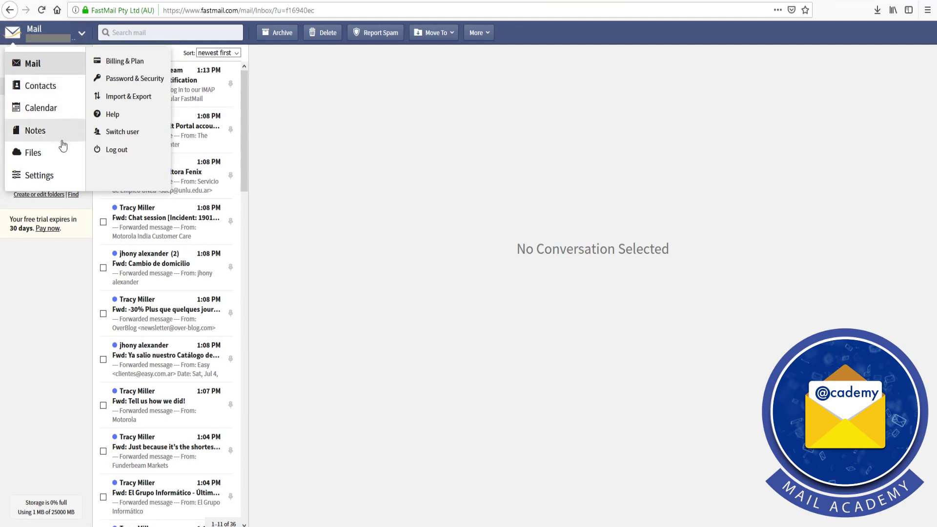
left_click(61, 176)
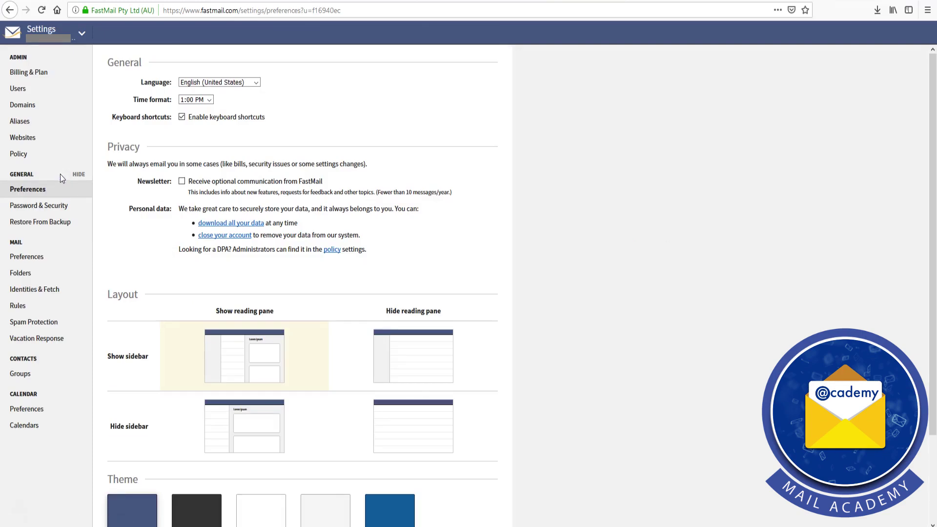
left_click(75, 207)
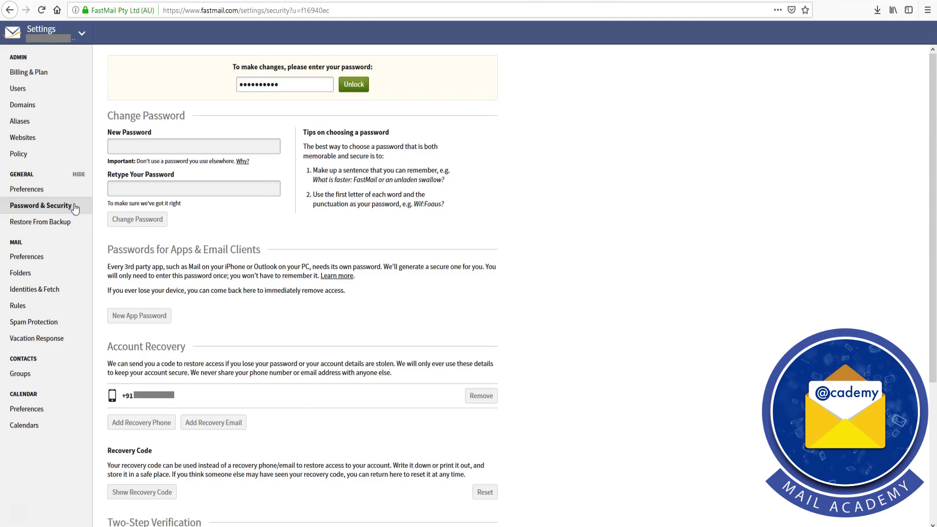
Unlock the Password & Security settings by re-entering the account password
left_click(250, 86)
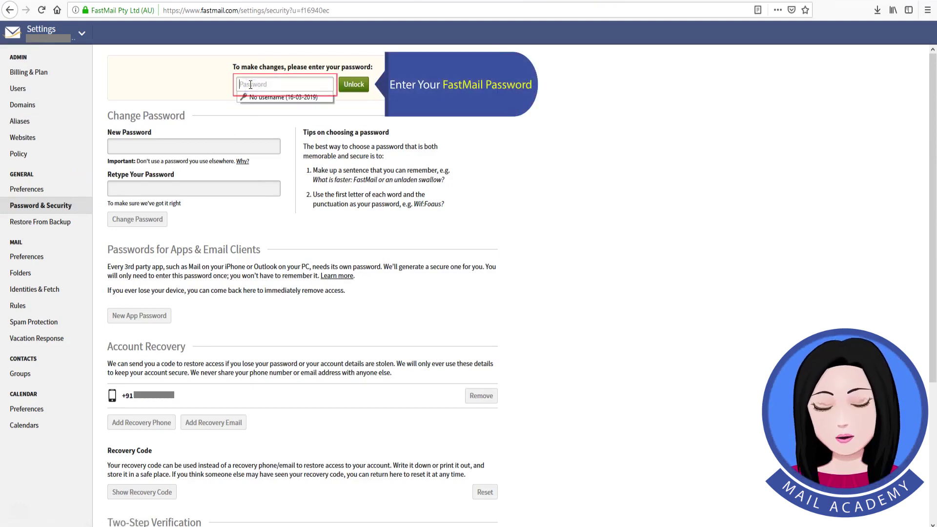
key("ctrl+v")
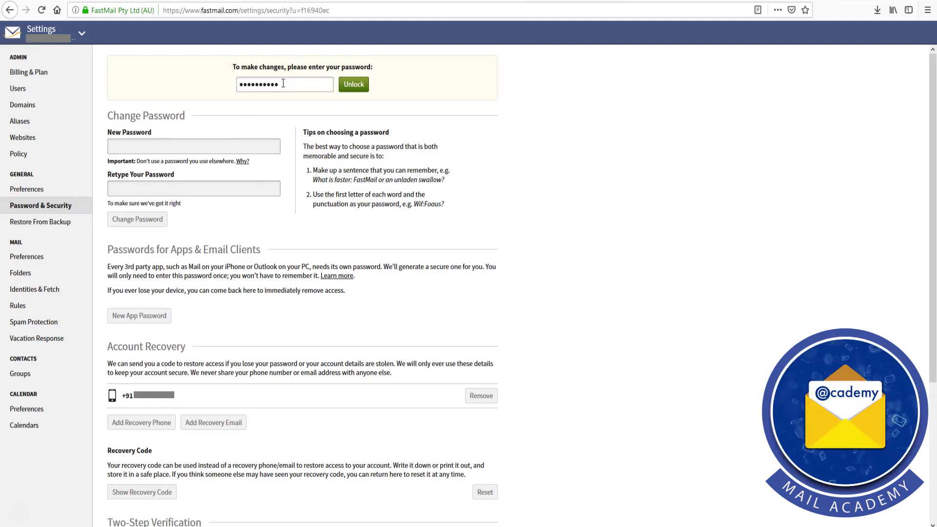
type("1")
left_click(358, 85)
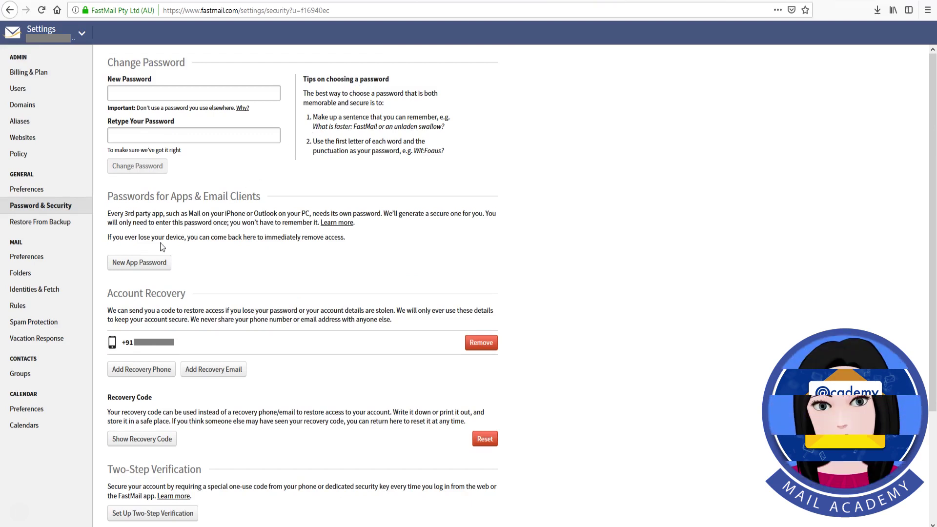
Generate a FastMail app password with the custom name 'emailbackupwizard'
left_click(137, 262)
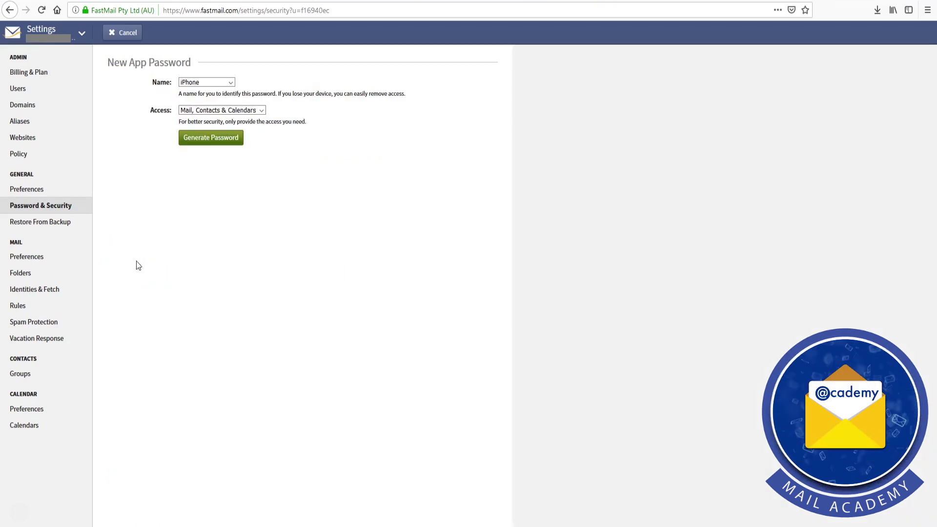
left_click(231, 83)
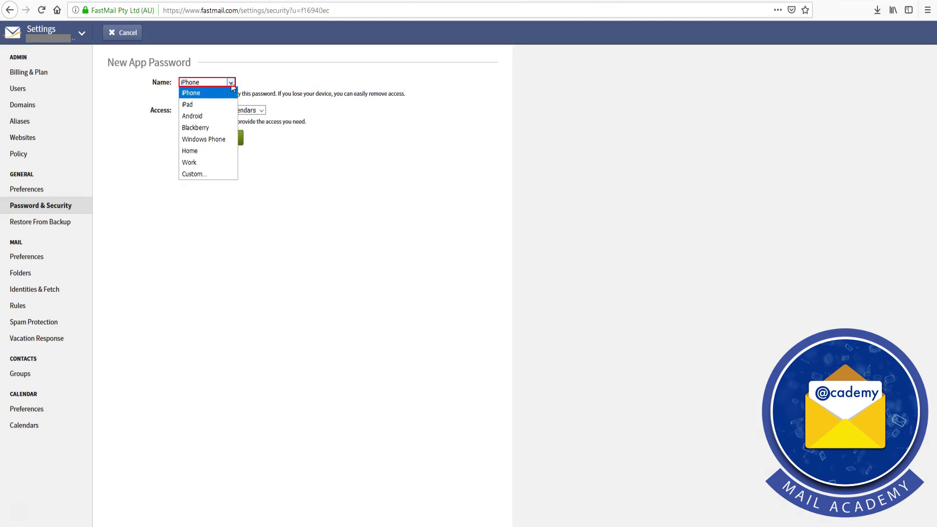
left_click(214, 176)
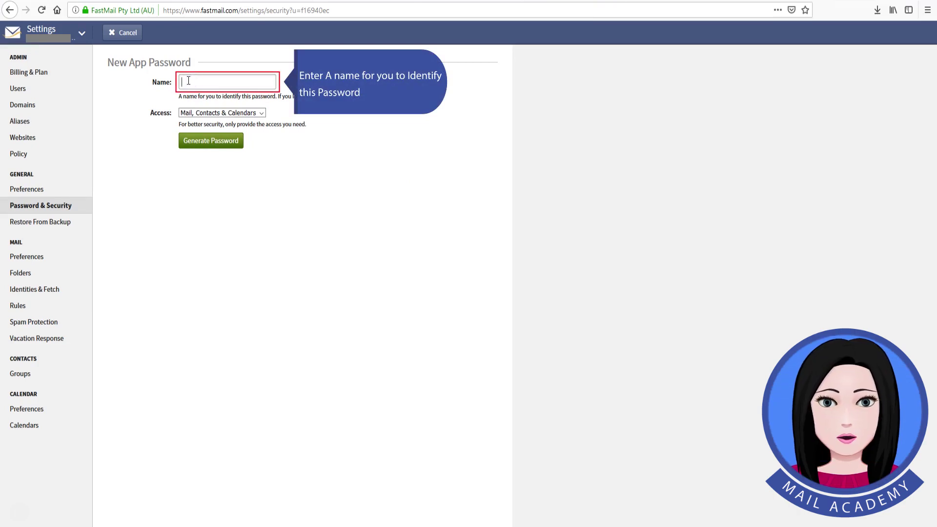
type("e")
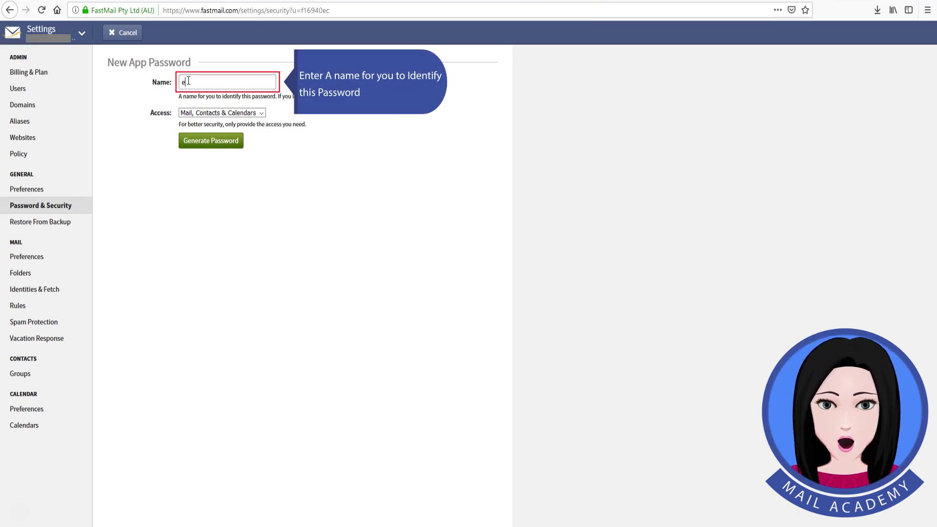
type("mailbackupwizard")
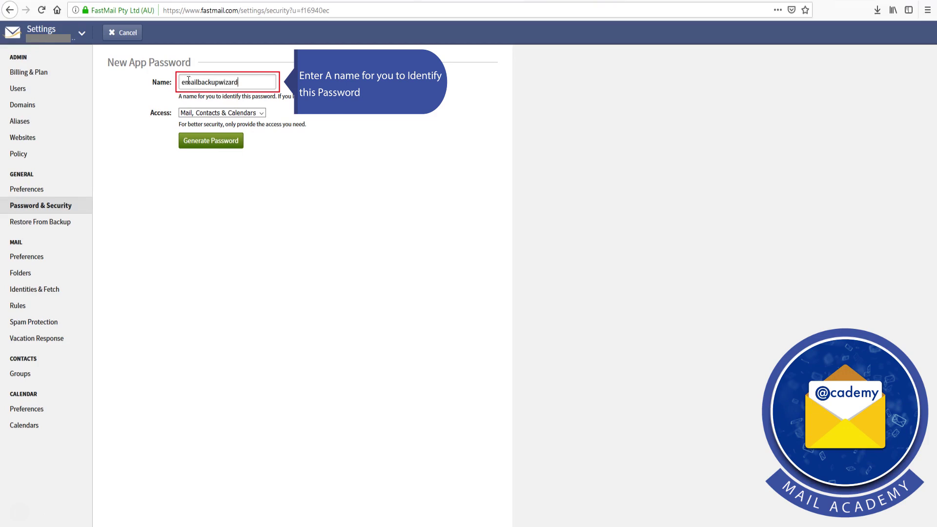
left_click(211, 142)
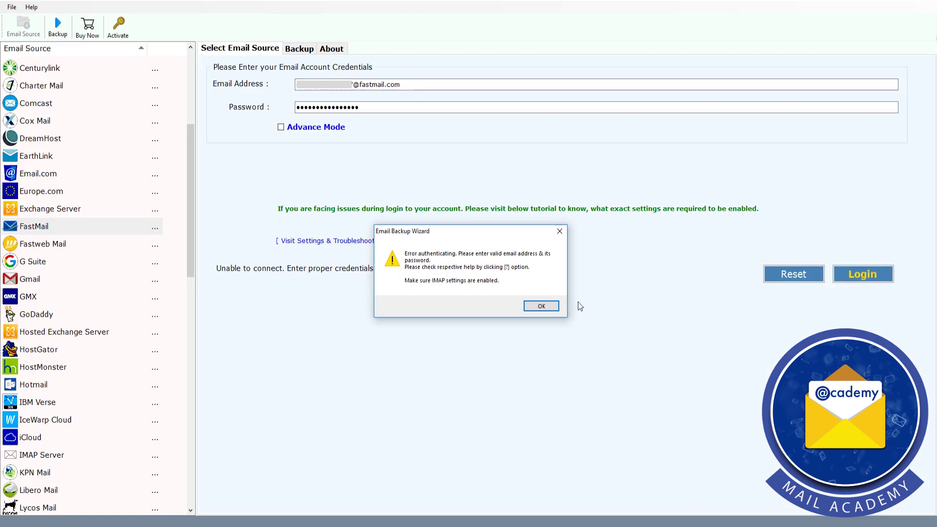
Dismiss the error, clear the old password, and paste the copied app password in its place
left_click(549, 306)
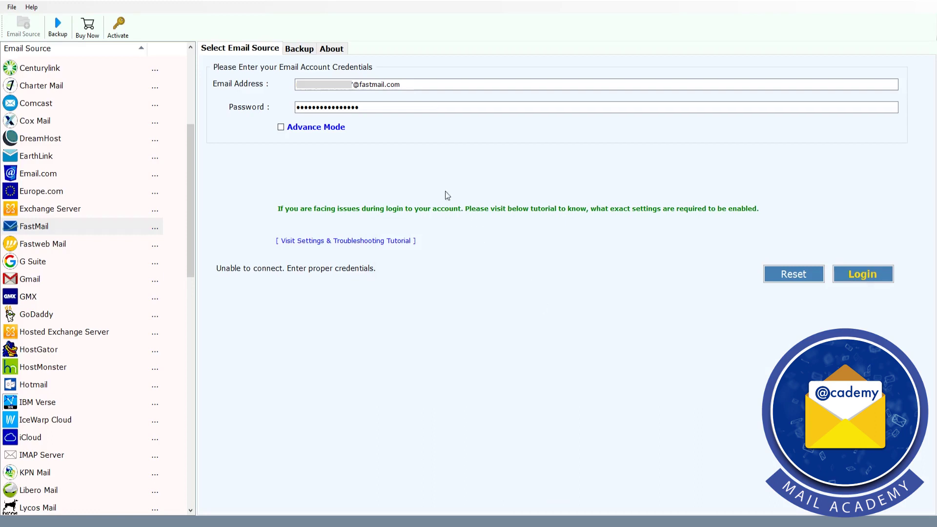
left_click_drag(361, 107, 293, 107)
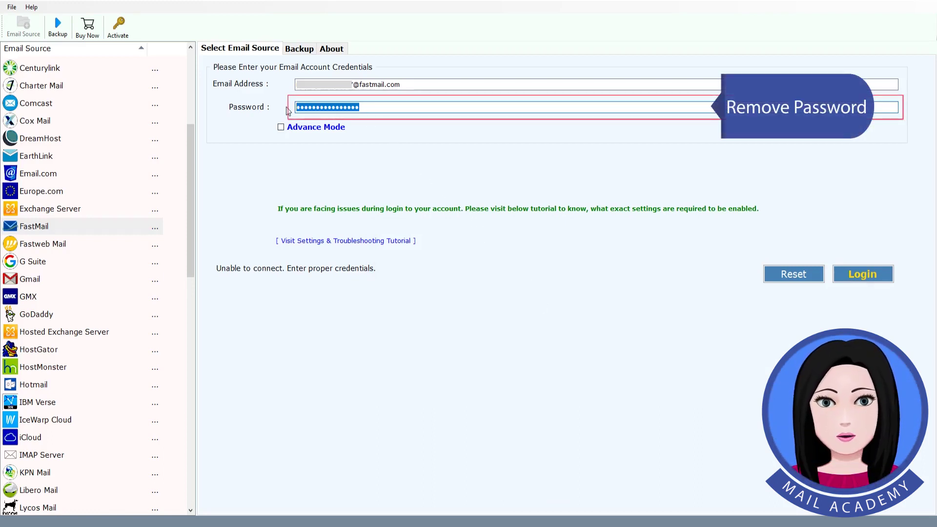
key("BackSpace")
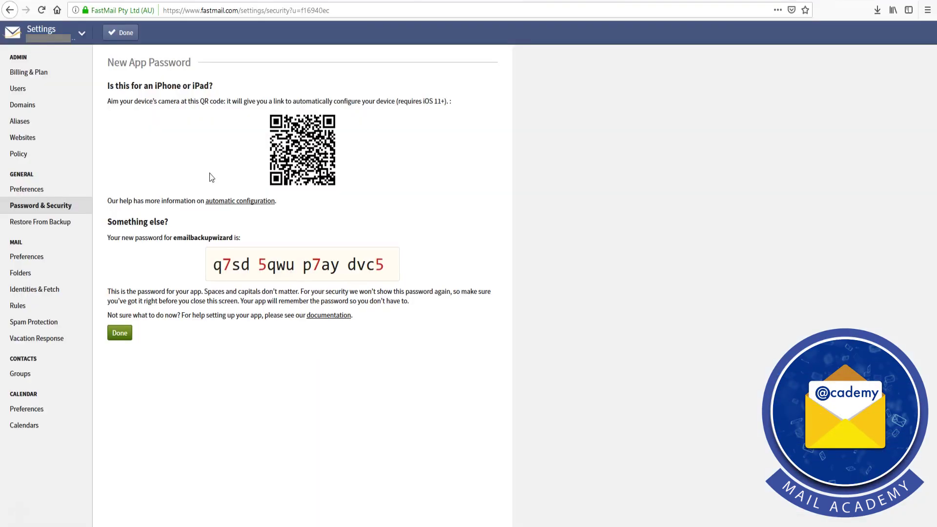
left_click_drag(214, 266, 391, 280)
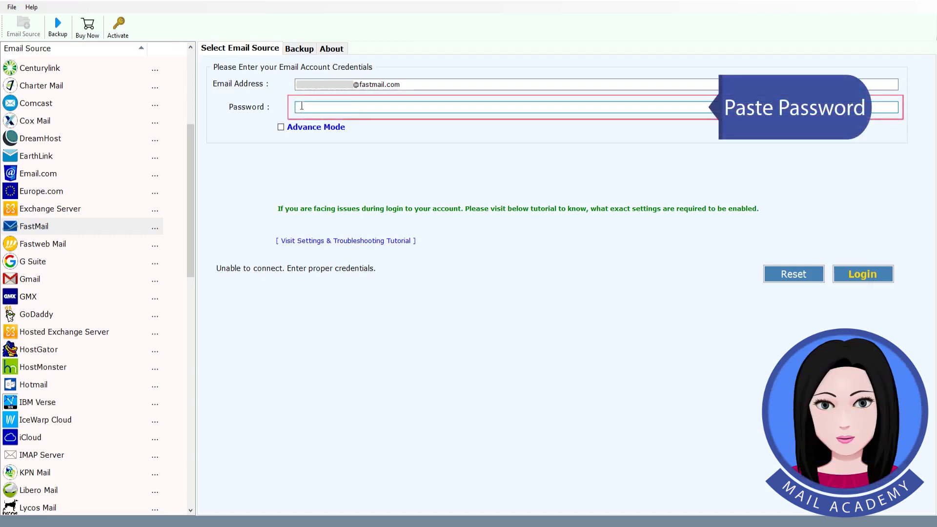
key("ctrl+v")
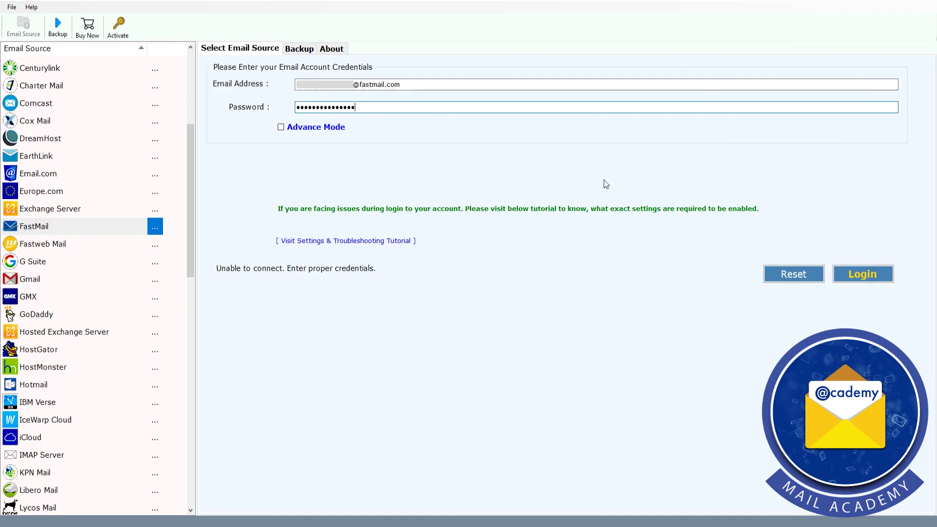
Log in to FastMail, select all its folders, and set Gmail with its credentials as the saving option
left_click(875, 276)
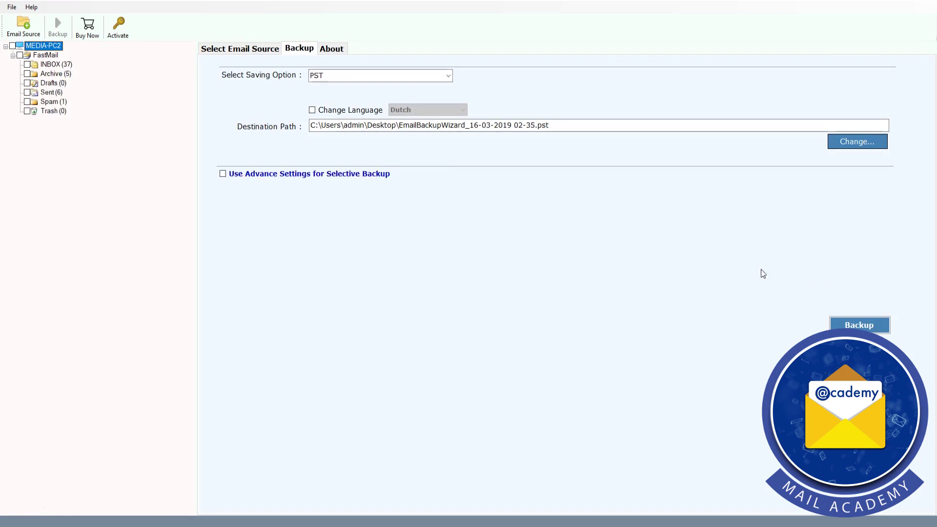
left_click(19, 55)
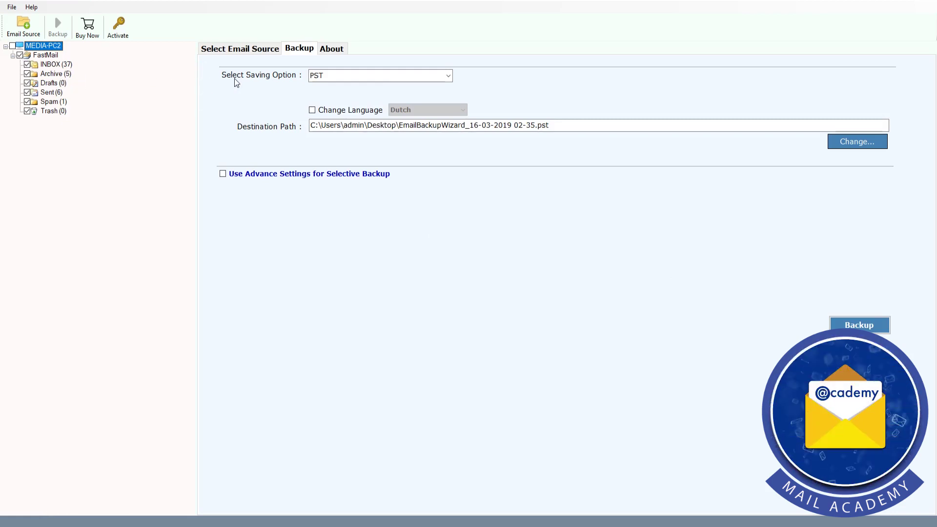
left_click(447, 77)
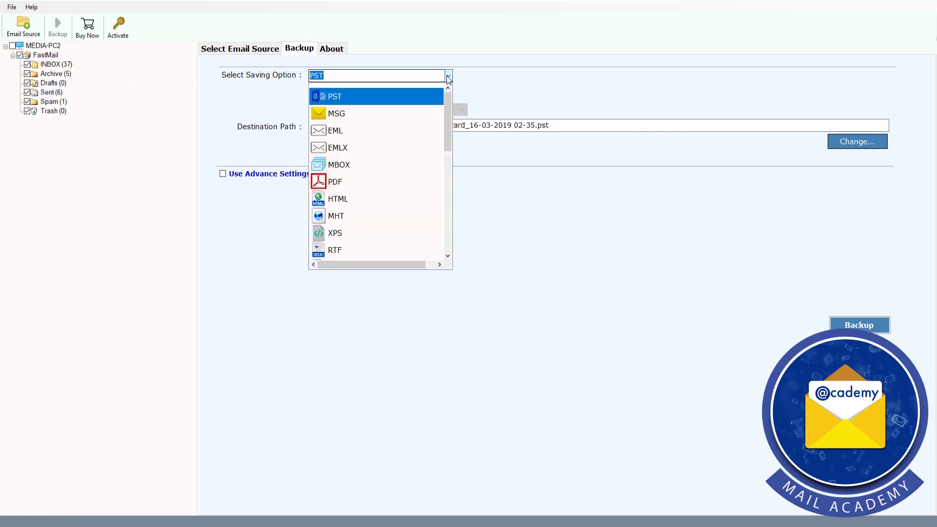
scroll(449, 126, "down", 1)
left_click_drag(449, 125, 441, 176)
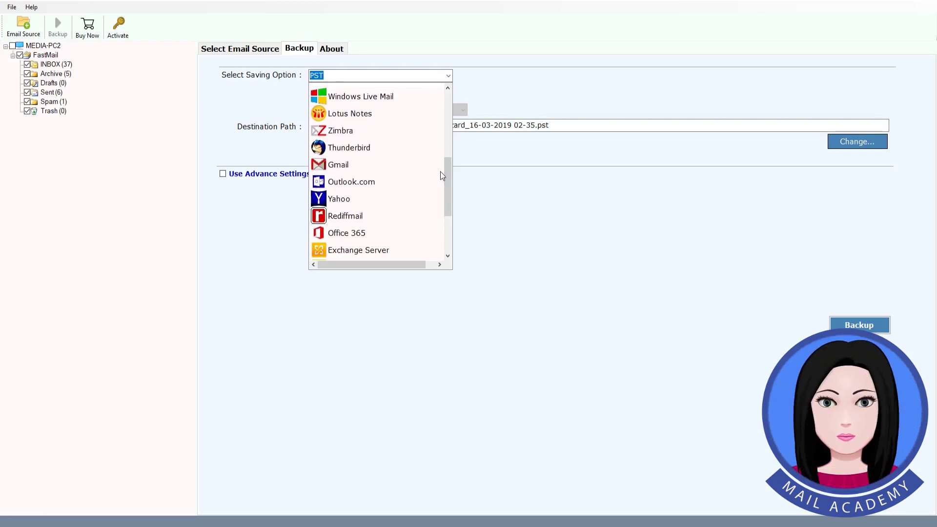
left_click(350, 165)
left_click(317, 125)
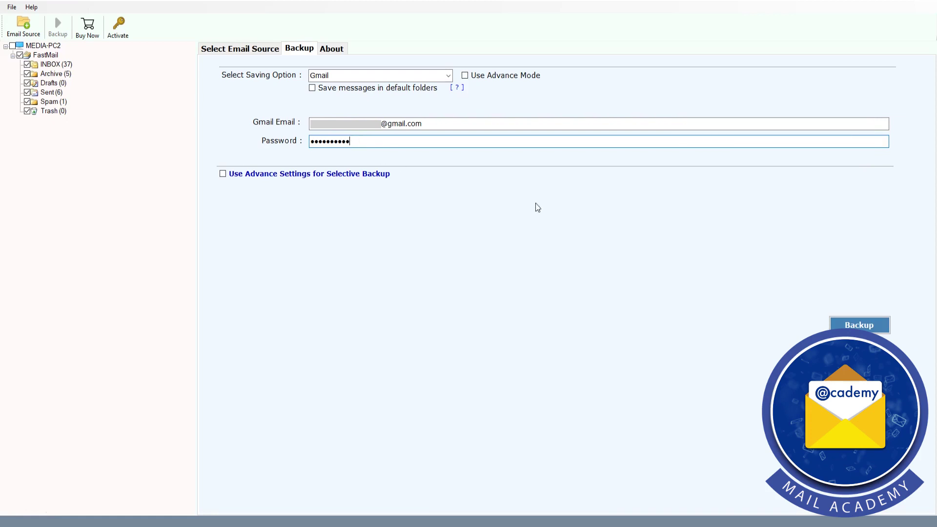
Run the backup to Gmail and dismiss the completion and trial-limitation notices
left_click(873, 327)
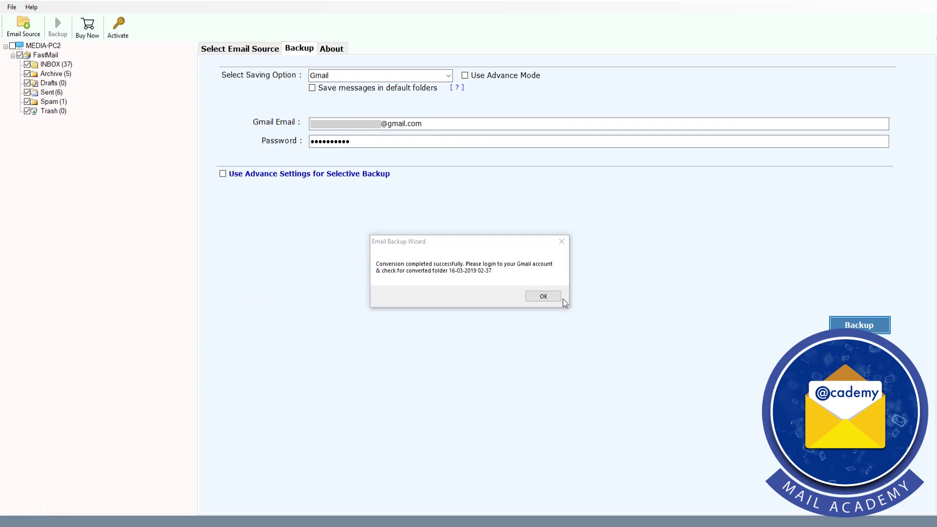
left_click(543, 297)
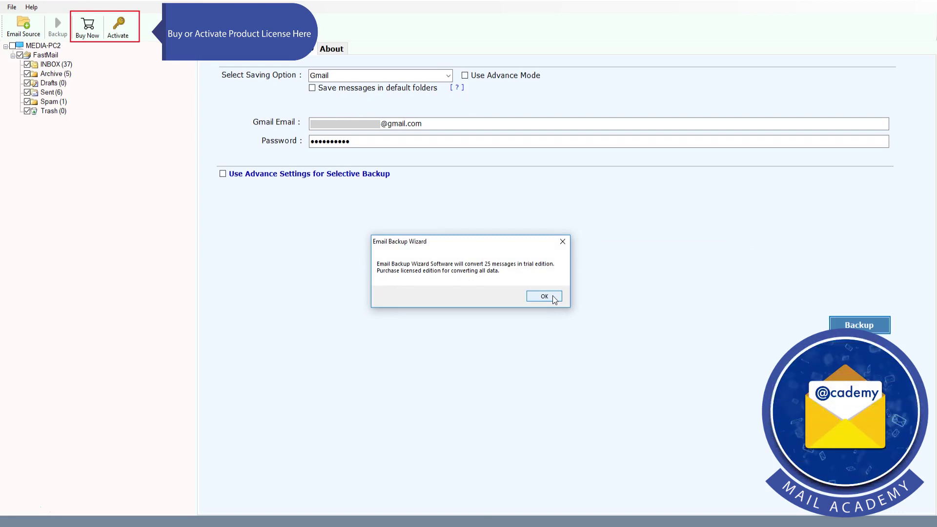
left_click(544, 296)
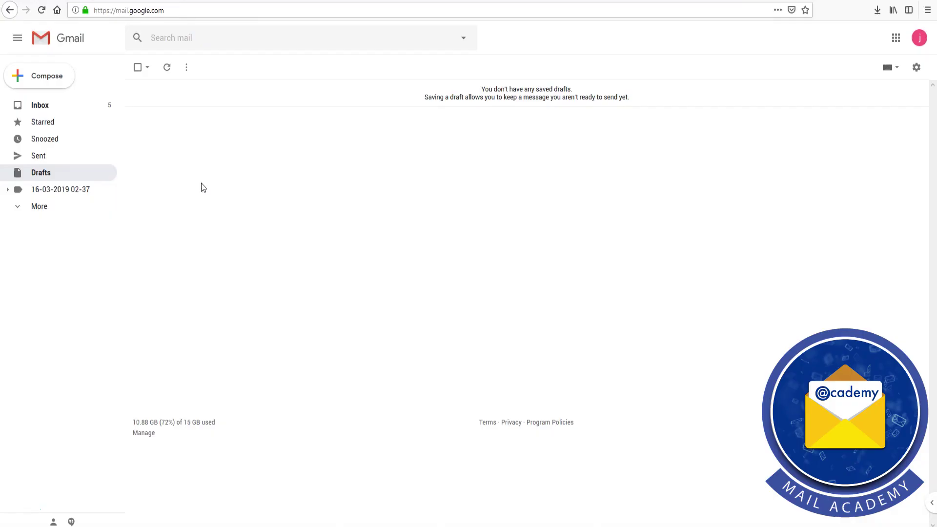
left_click(9, 190)
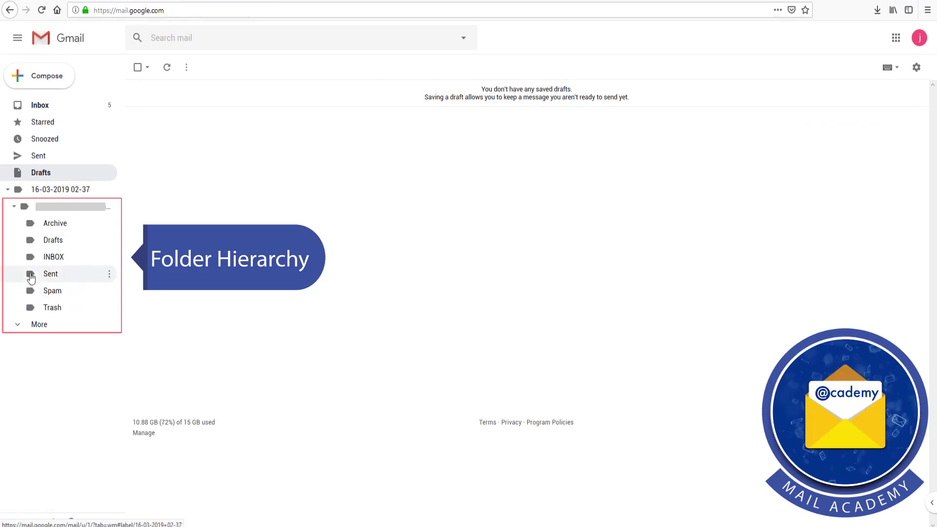
left_click(67, 259)
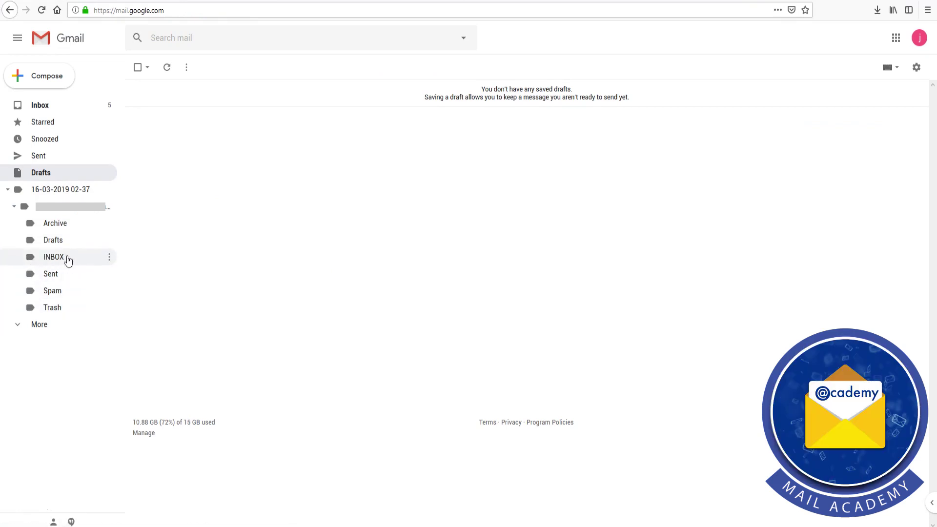